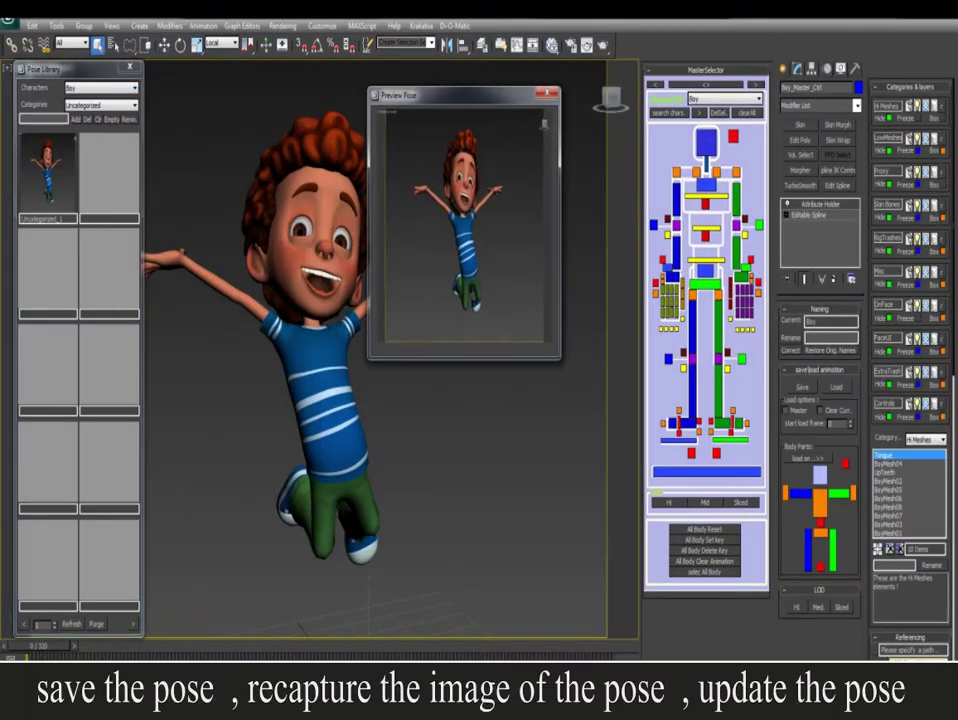
Rename the new pose to Happy, then blend the Boy from T-pose into it with the Percent slider.
click(87, 252)
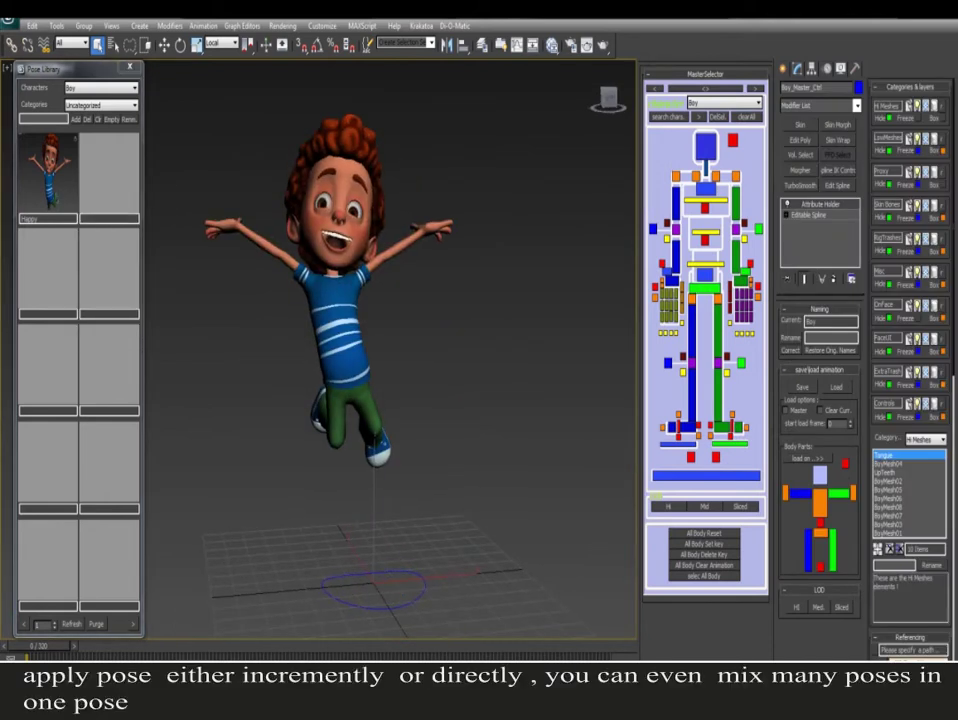
drag(449, 360, 502, 360)
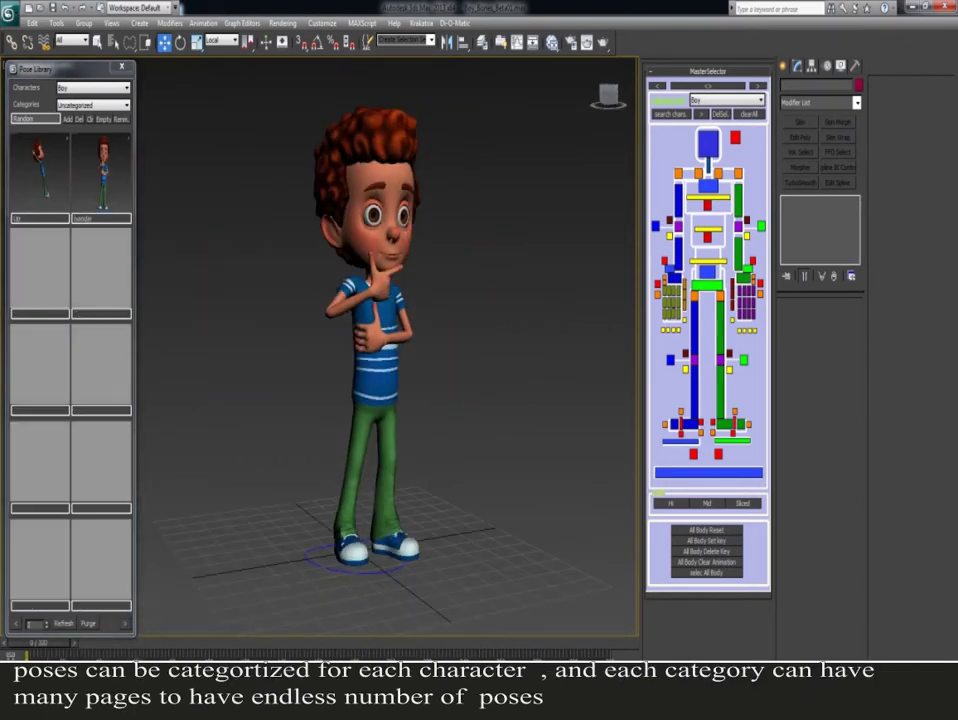
Apply the Anticipate, Fly and backDive poses from the Uncategorized category to the Boy.
click(75, 117)
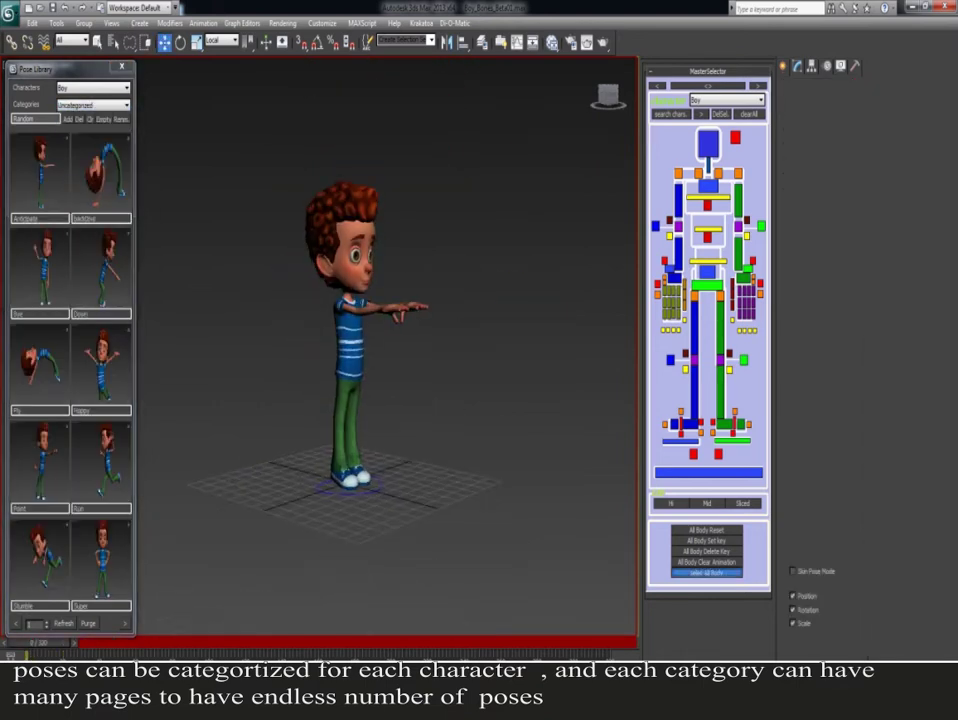
click(40, 175)
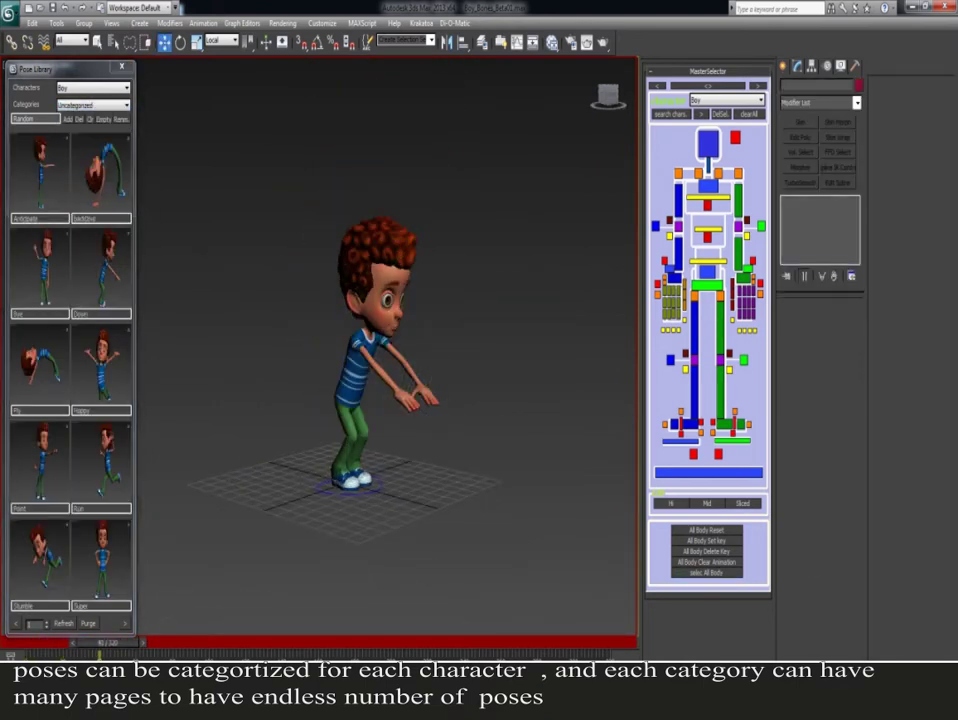
right_click(47, 352)
click(75, 377)
right_click(122, 176)
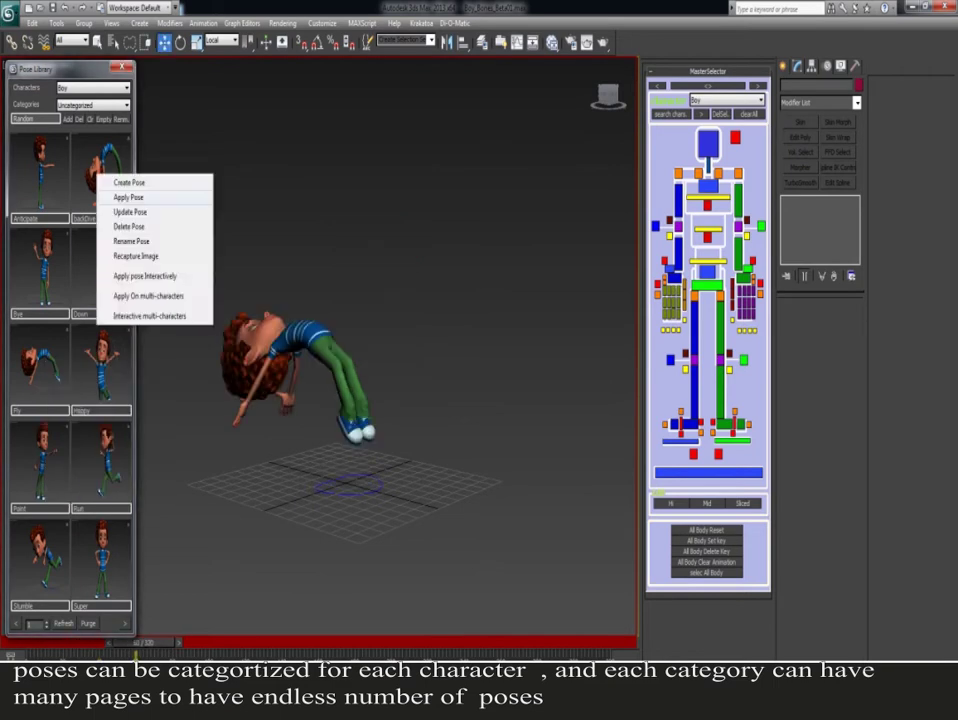
click(150, 190)
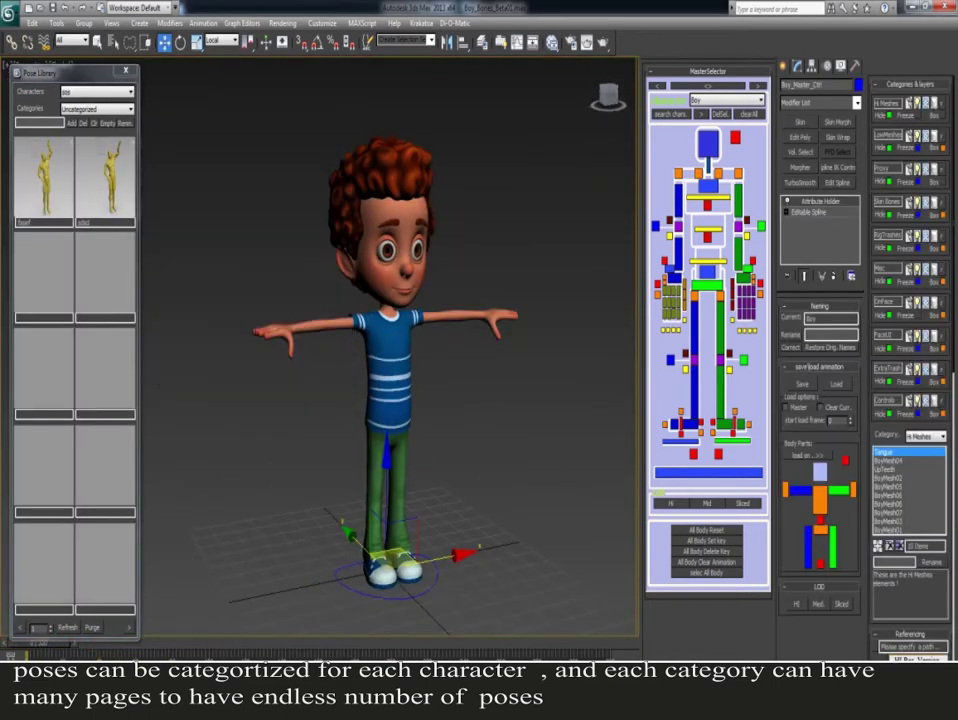
Apply another character's pose on multi-characters and blend the Boy to 100 percent.
right_click(45, 165)
click(107, 285)
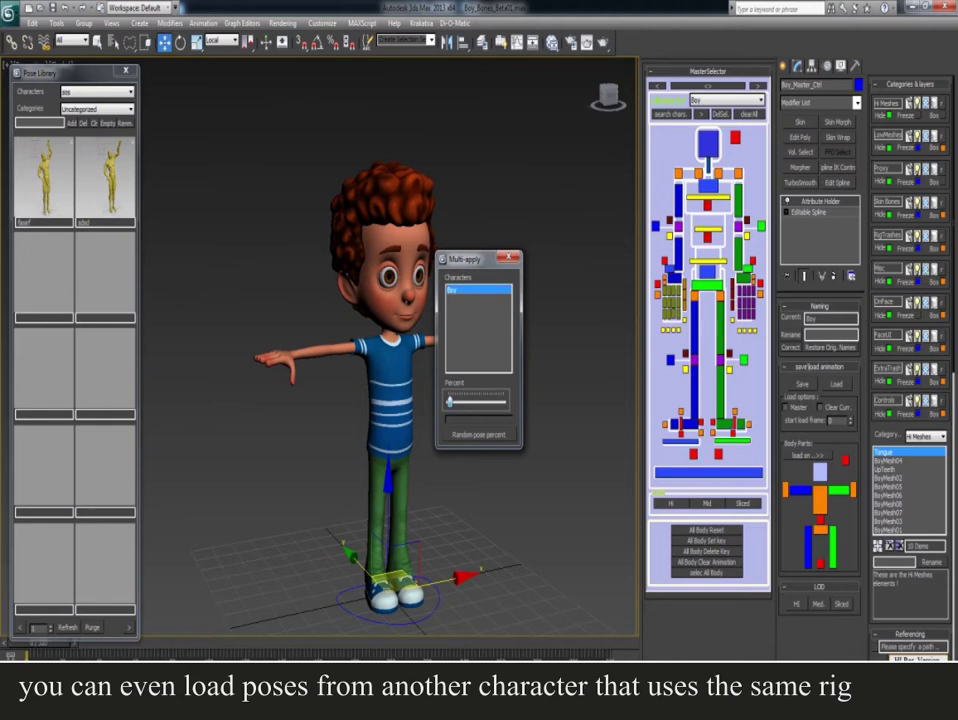
drag(450, 400, 502, 401)
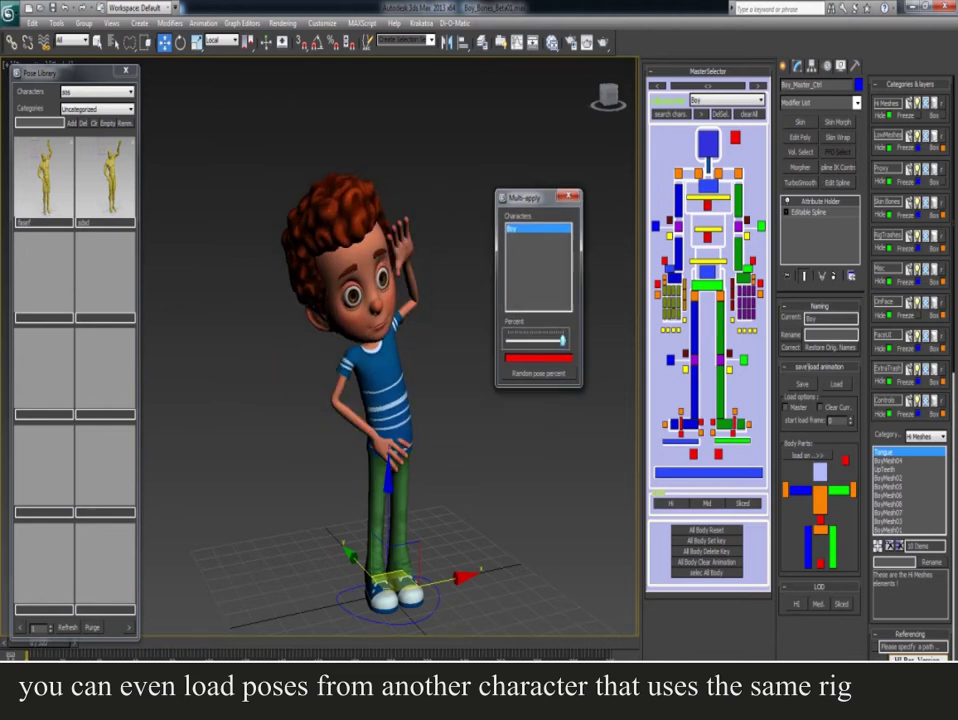
double_click(44, 175)
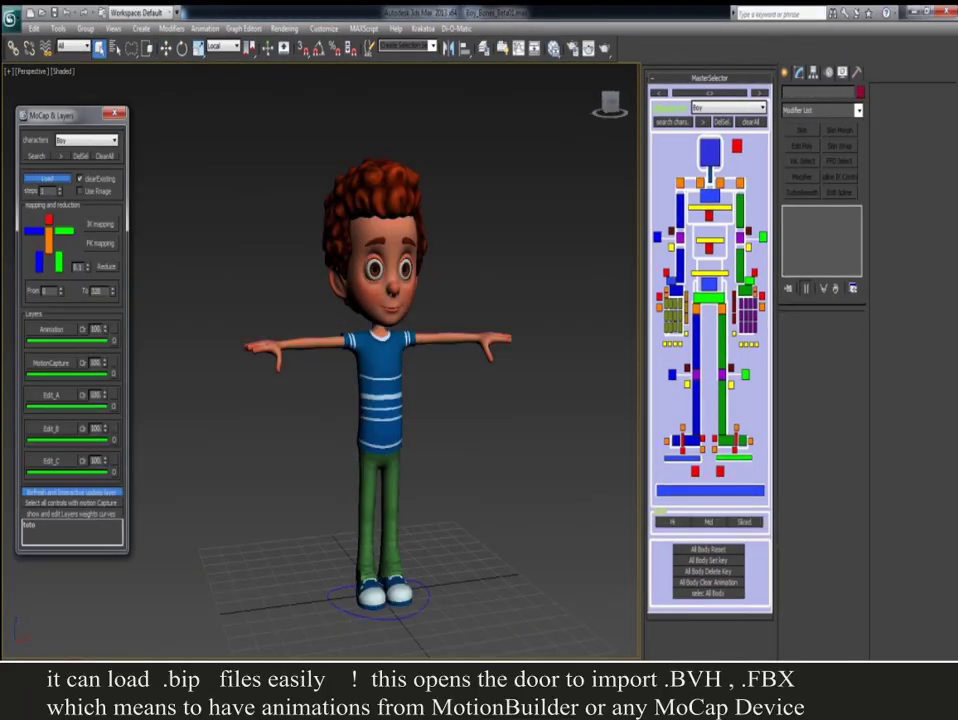
Load a .bip dance motion from the Dance folder onto the Boy and select all 120 rig controls.
click(47, 178)
key(Return)
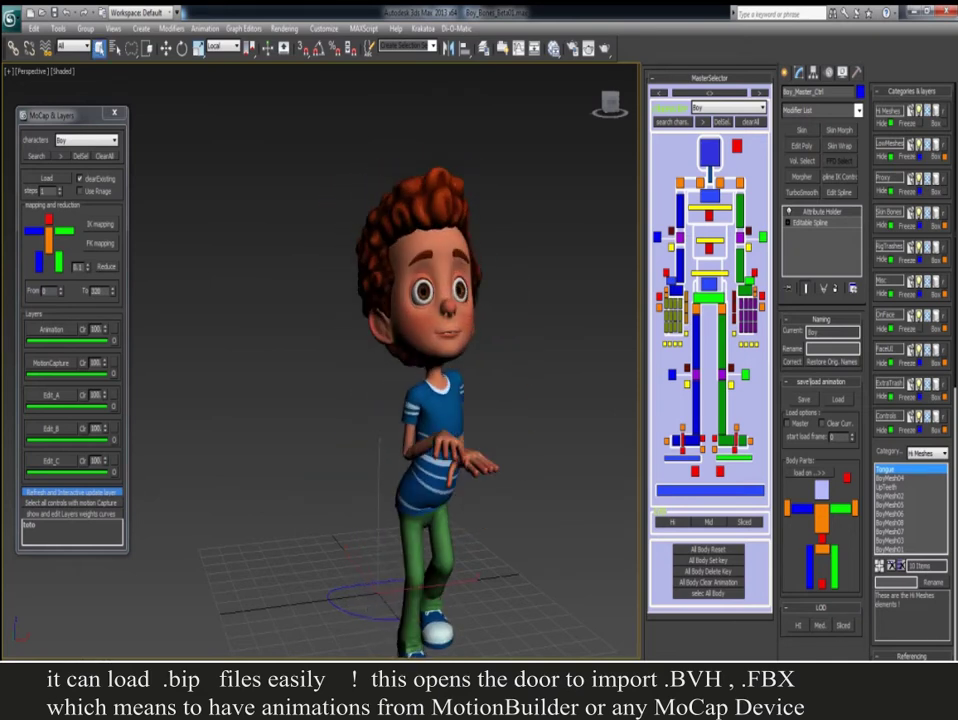
key(ctrl+a)
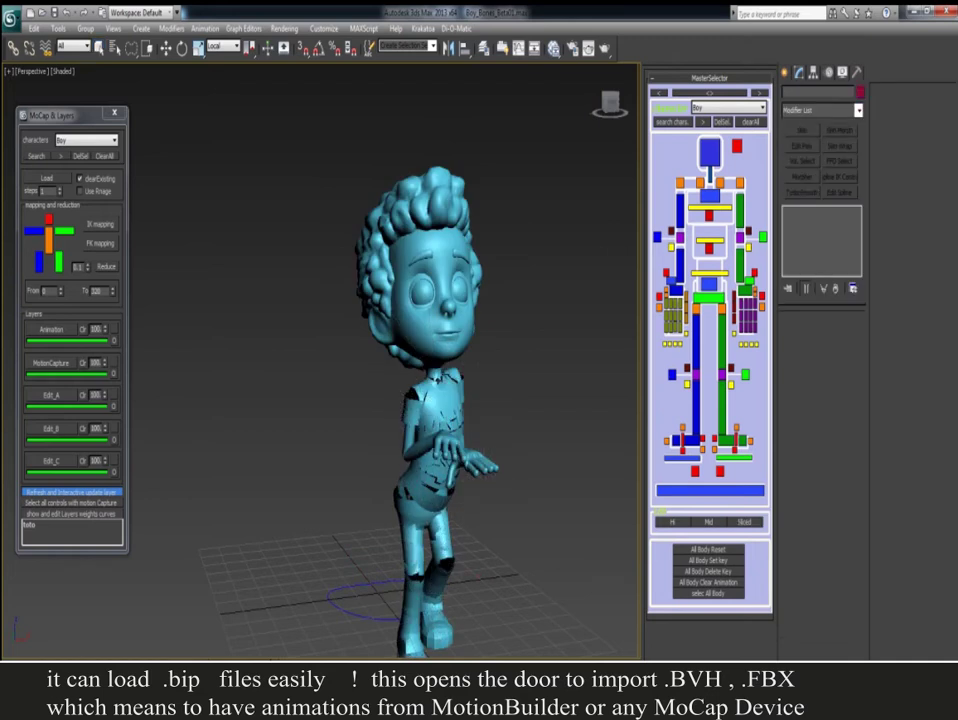
scroll(200, 300, down, 3)
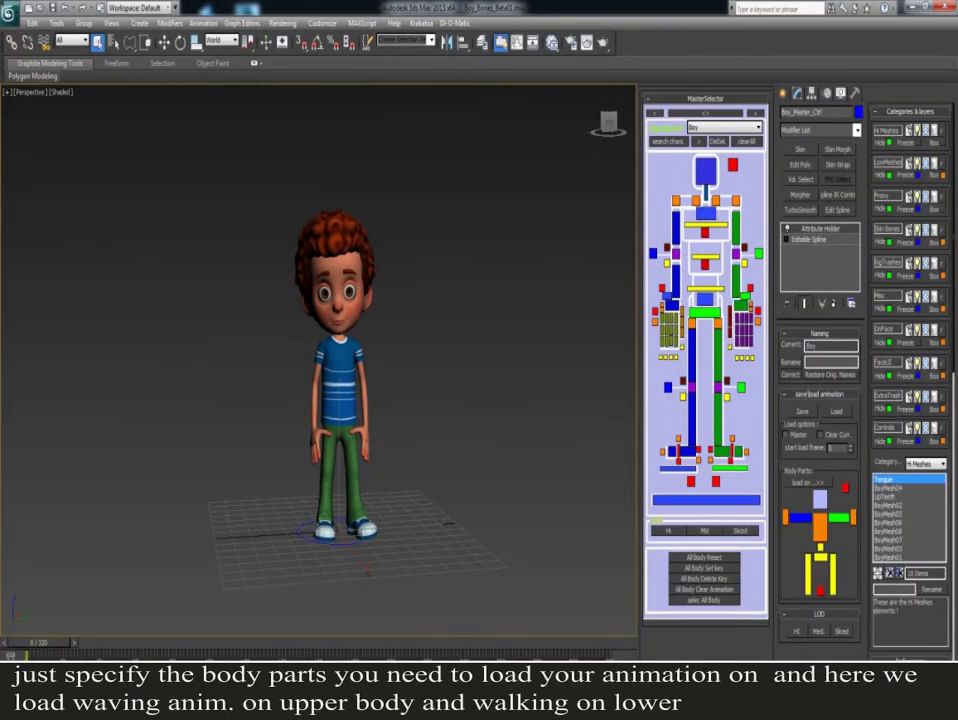
Load an .xaf walking animation onto the chosen body parts of the Boy.
click(836, 411)
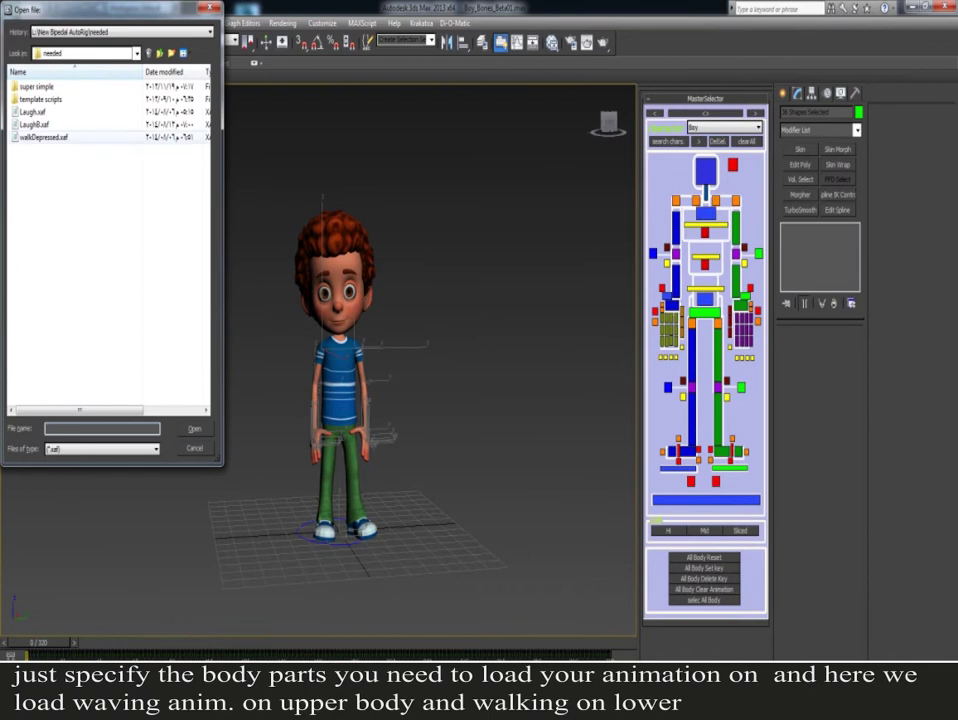
key(Escape)
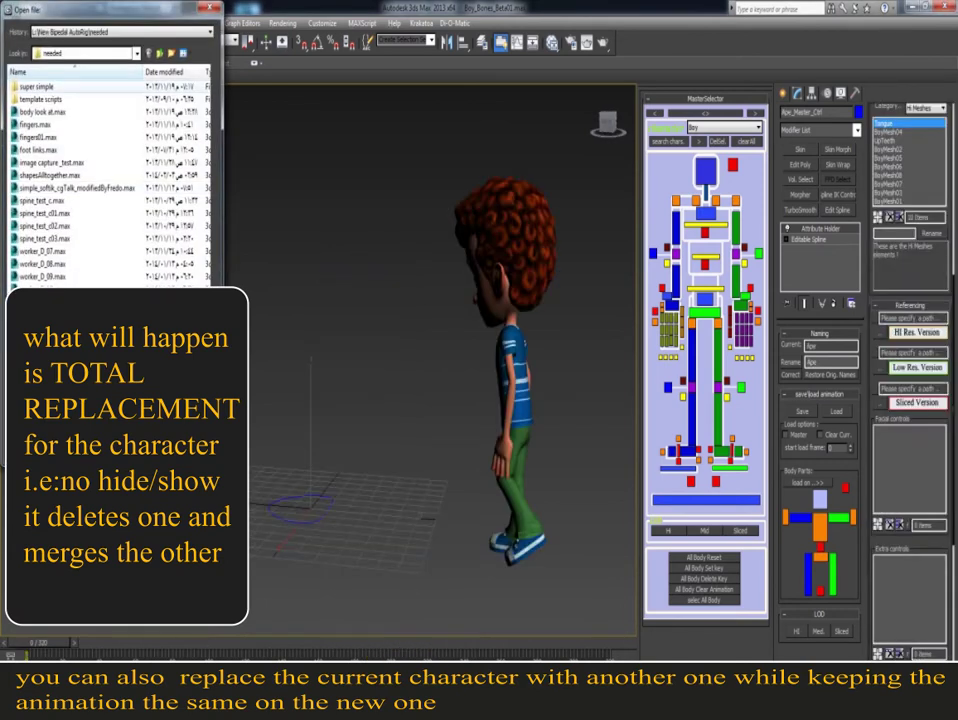
Set the Hi Res reference path to the Ape rig .max file and confirm the character replacement.
key(Down)
key(Return)
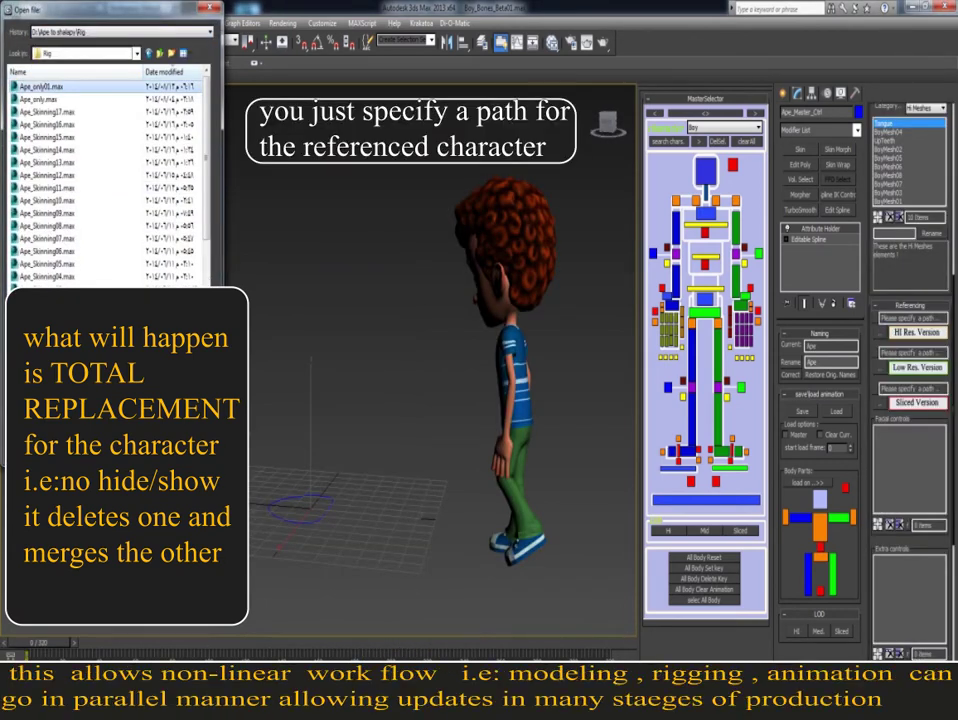
key(Return)
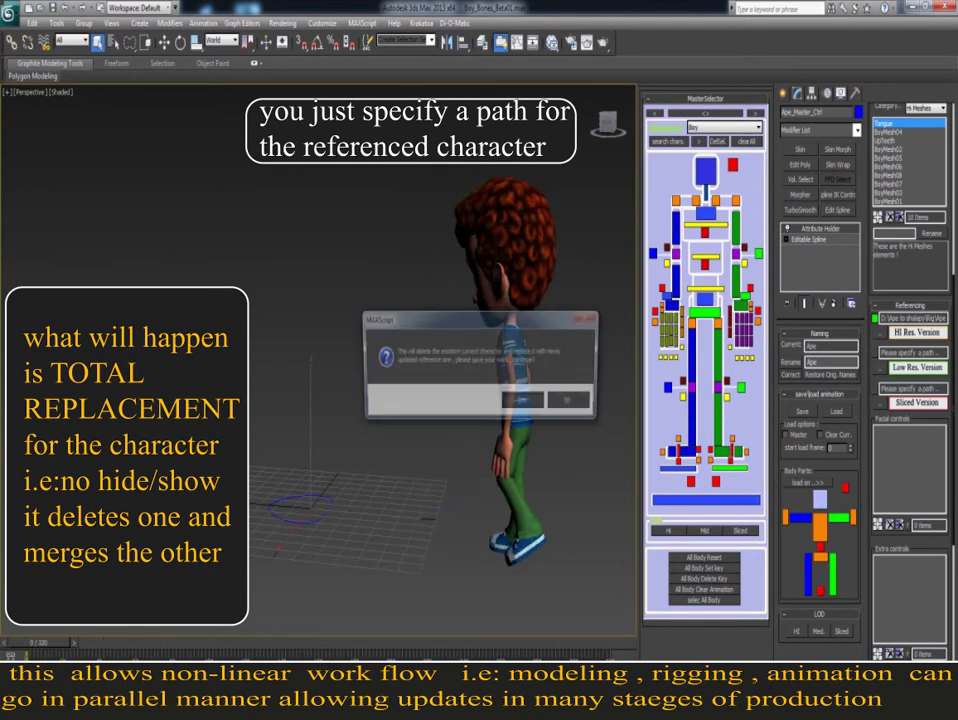
key(Return)
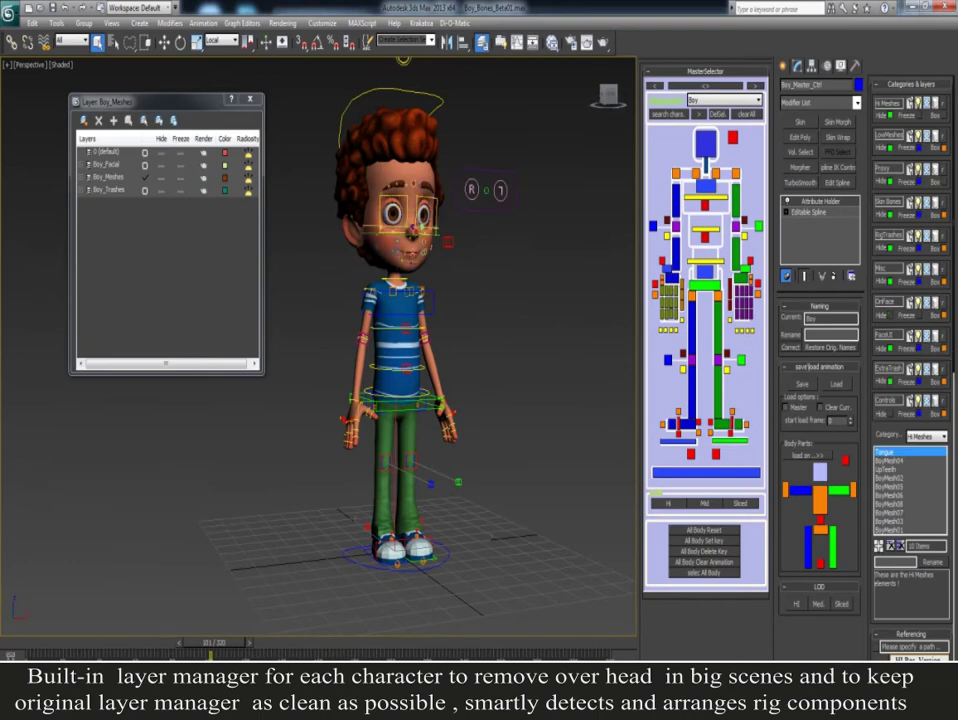
Scroll the Boy's layer manager to view the Boy_Facial, Boy_Meshes and Boy_Trashes layers.
scroll(394, 366, up, 3)
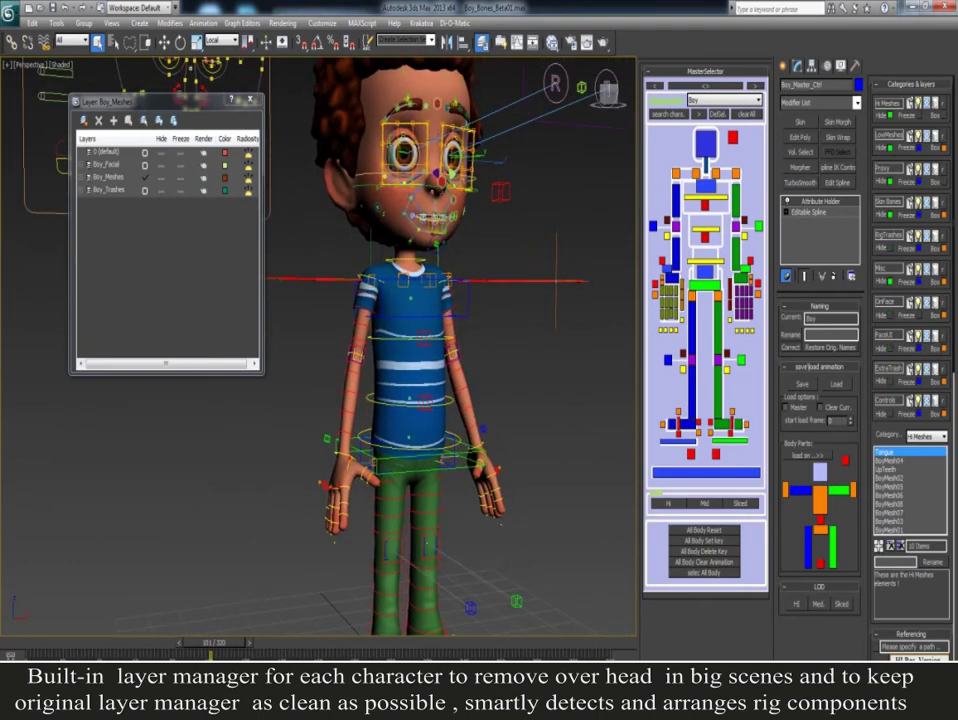